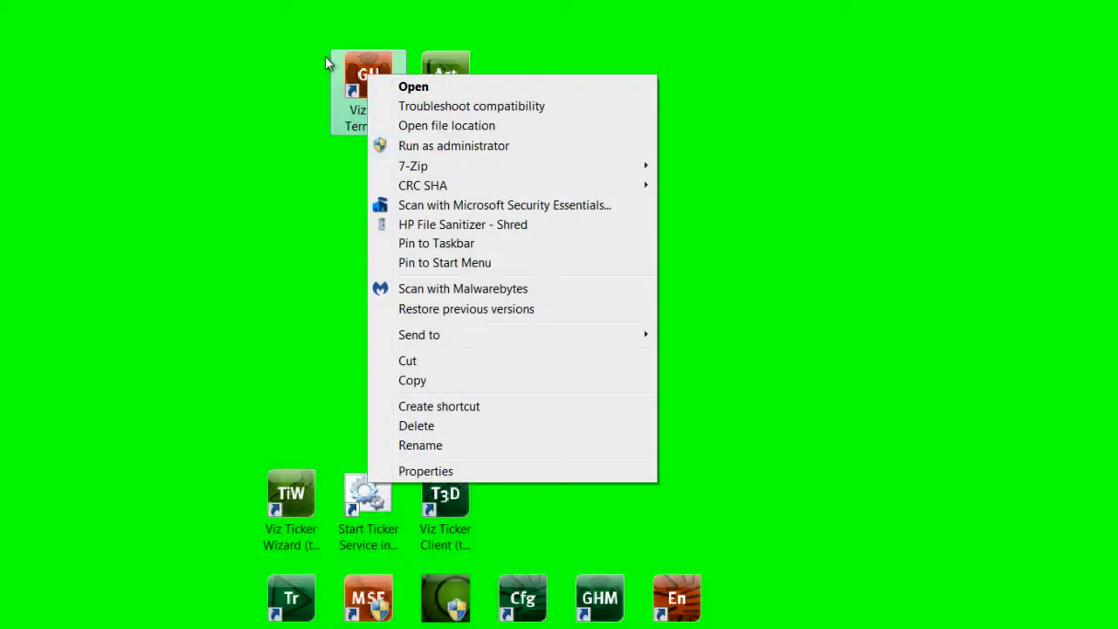
Step: Run the hub terminal as administrator and expand the Namingservice and Server settings panel
{"action": "left_click", "coordinate": [431, 147]}
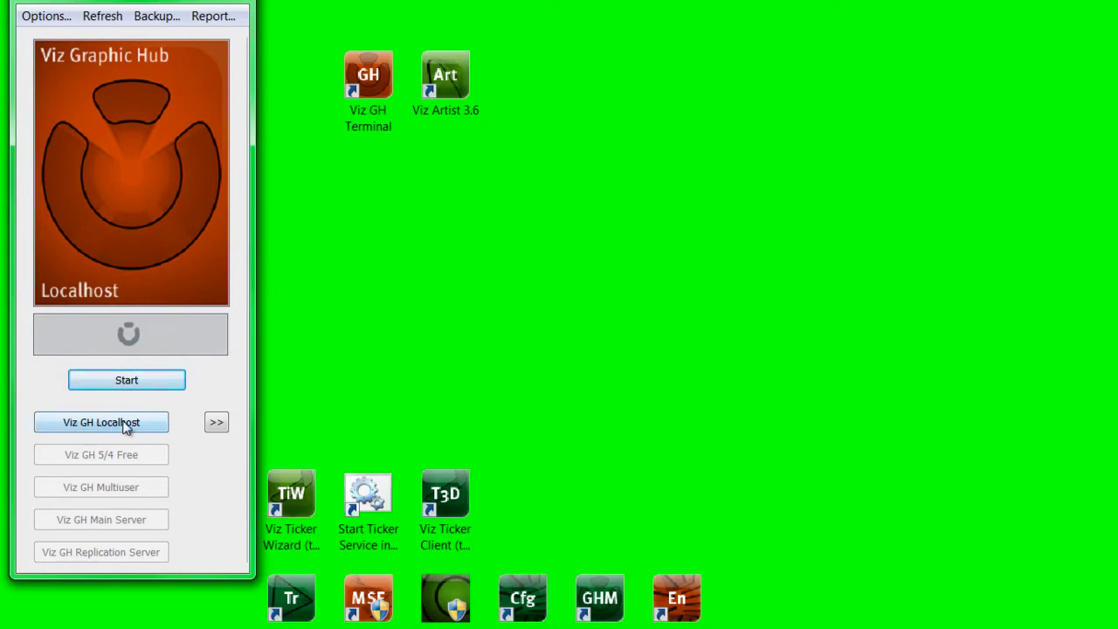
{"action": "left_click", "coordinate": [217, 424]}
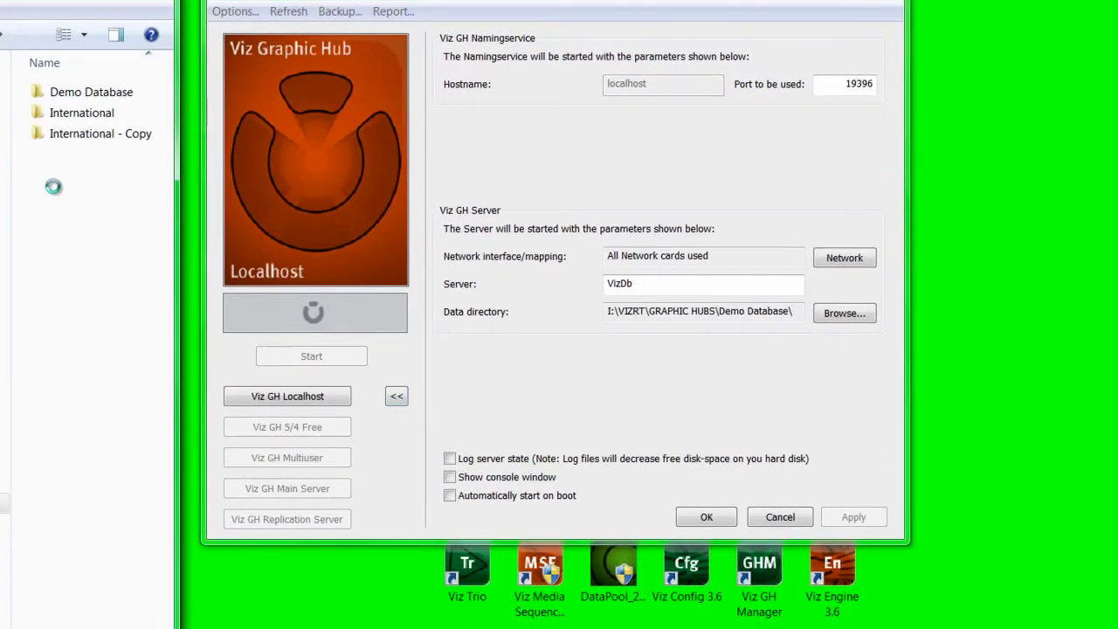
Step: Create a folder named 'New Database' in the GRAPHIC HUBS folder
{"action": "right_click", "coordinate": [50, 198]}
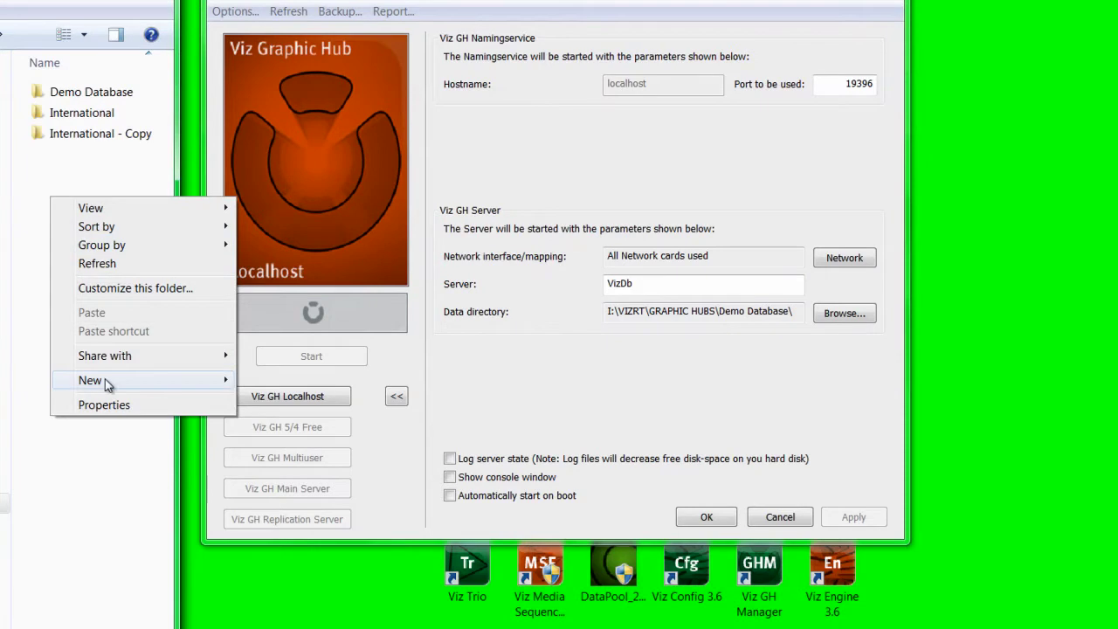
{"action": "mouse_move", "coordinate": [106, 385]}
{"action": "left_click", "coordinate": [277, 380]}
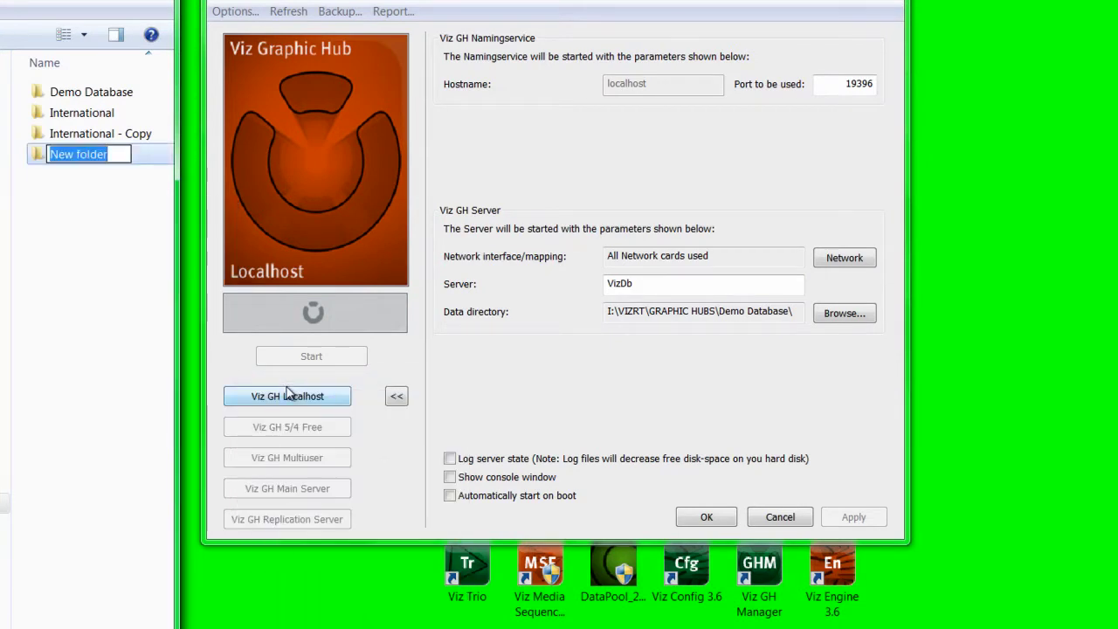
{"action": "type", "text": "New Databas"}
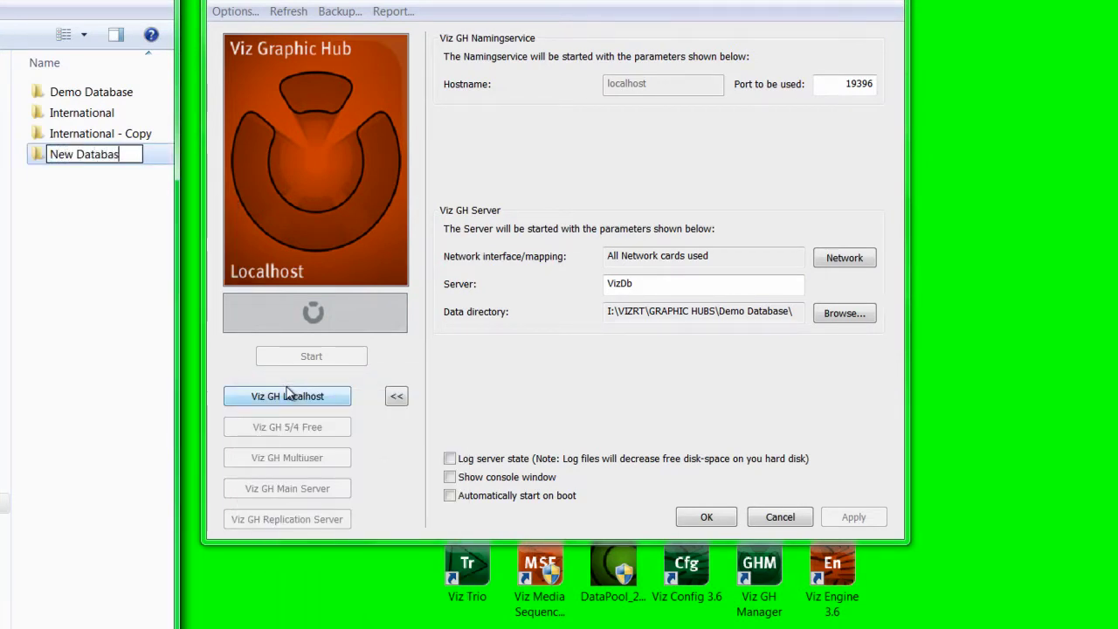
{"action": "type", "text": "e"}
{"action": "key", "text": "Return"}
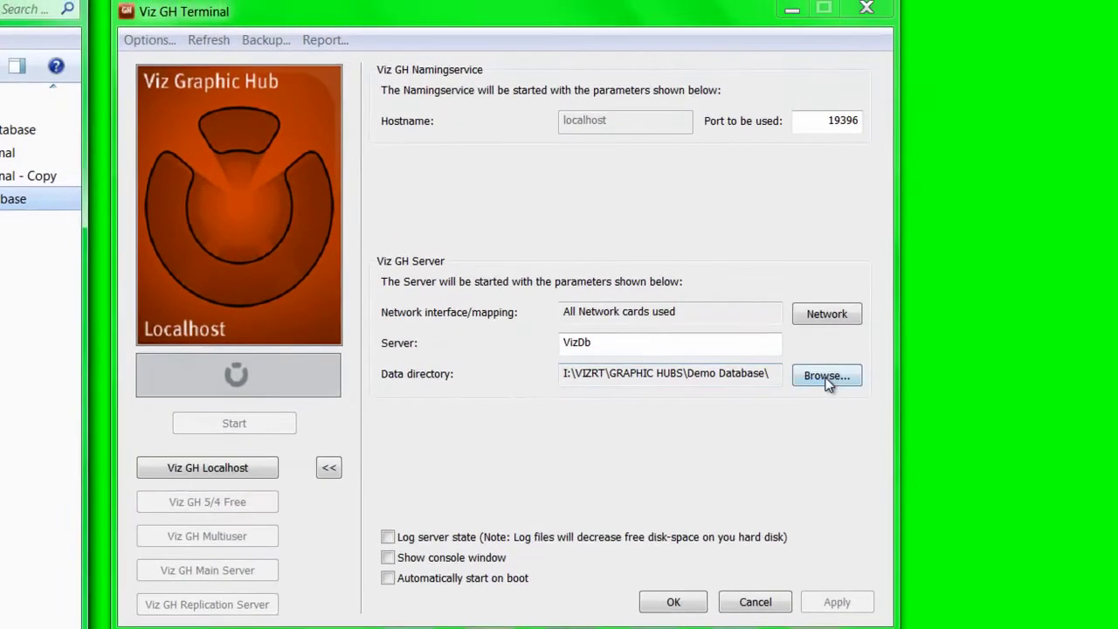
Step: Set the data directory to I:\VIZRT\GRAPHIC HUBS\New Database, then apply and confirm
{"action": "left_click", "coordinate": [826, 376]}
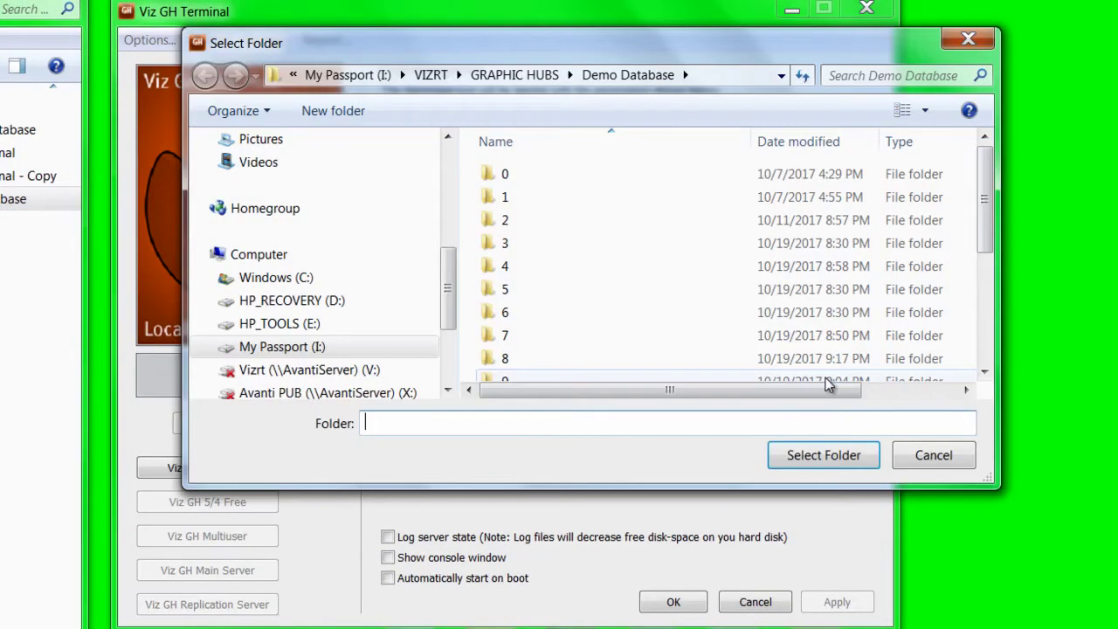
{"action": "left_click", "coordinate": [547, 78]}
{"action": "left_click", "coordinate": [527, 245]}
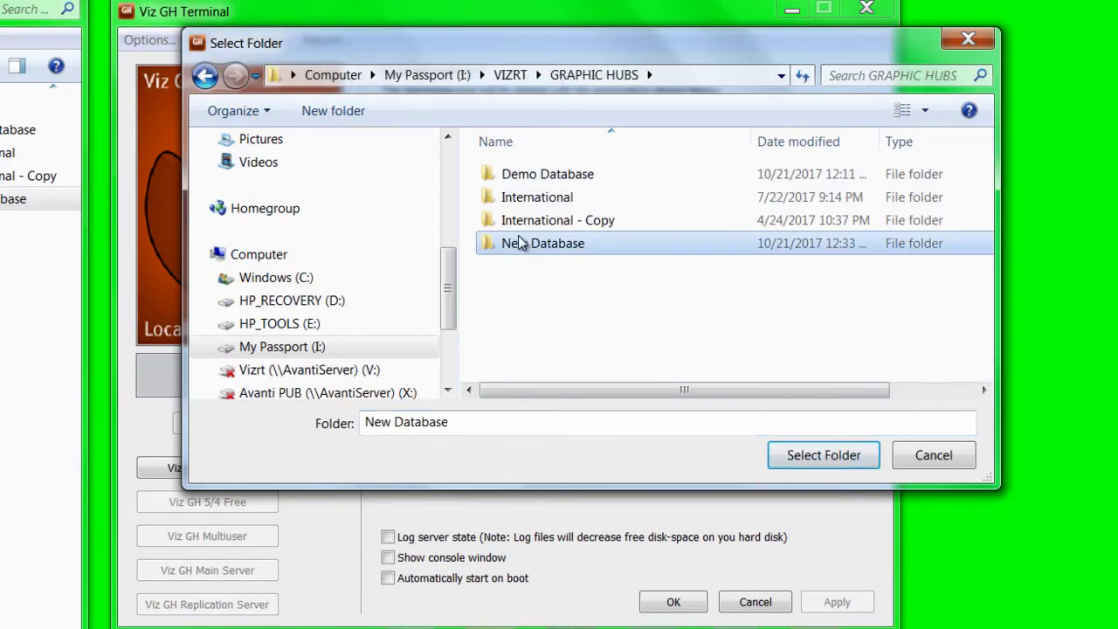
{"action": "left_click", "coordinate": [811, 456]}
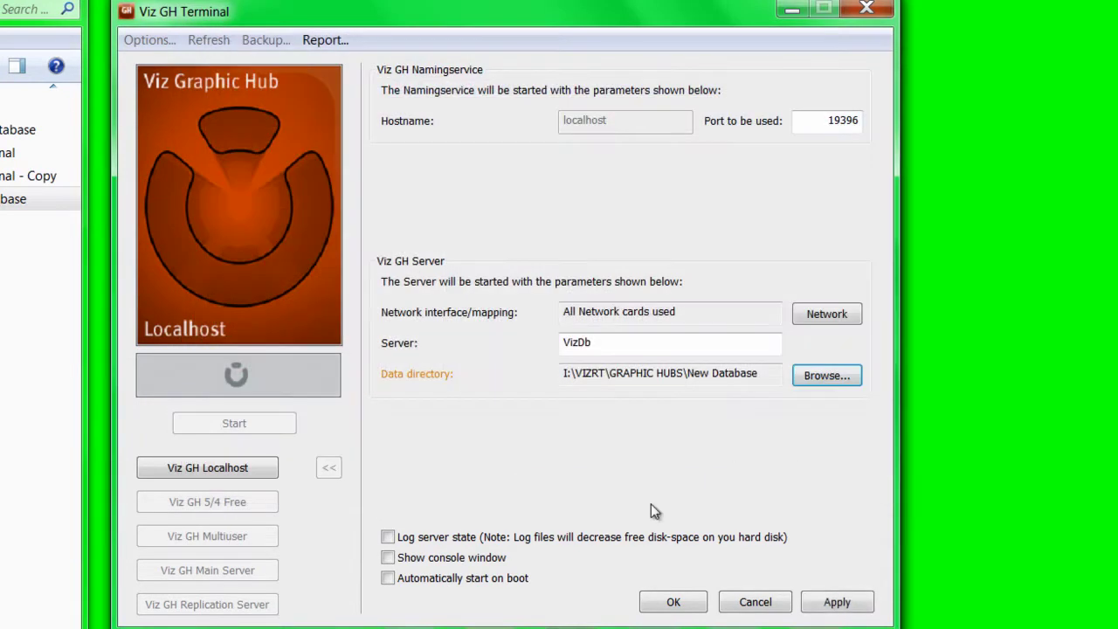
{"action": "left_click", "coordinate": [836, 604]}
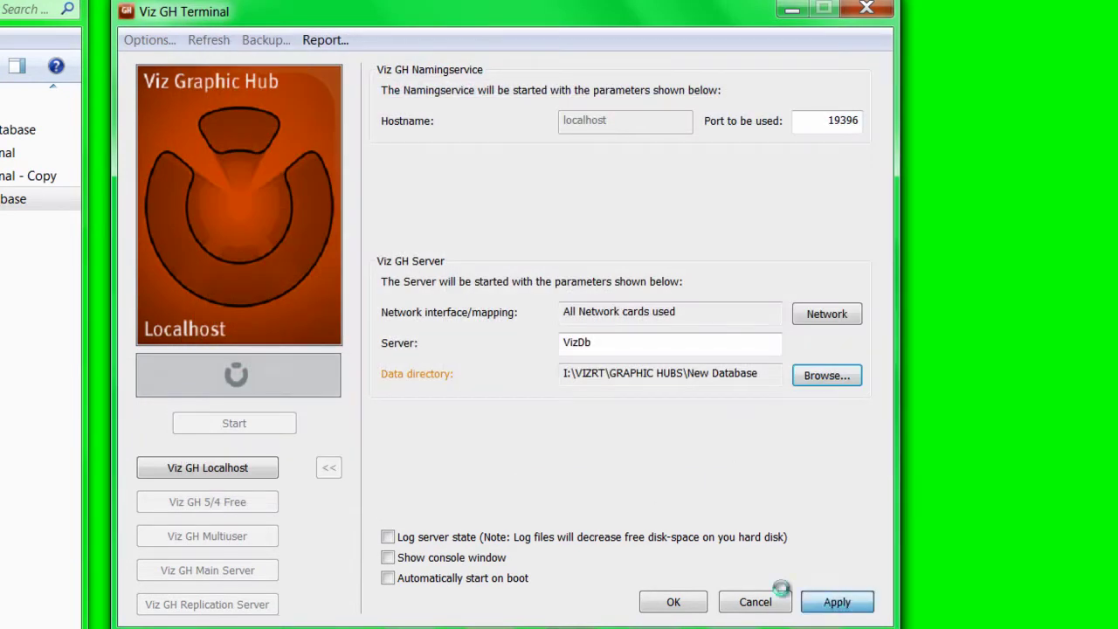
{"action": "left_click", "coordinate": [672, 604]}
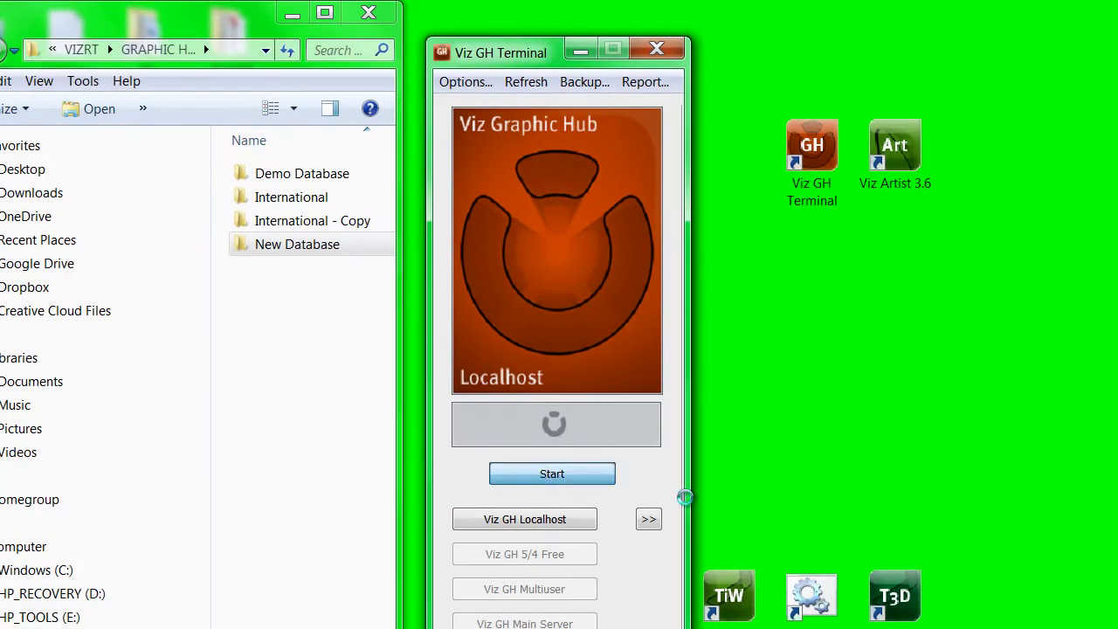
Step: Start the Localhost hub and log in to VizDb on localhost as Guest
{"action": "left_click", "coordinate": [538, 473]}
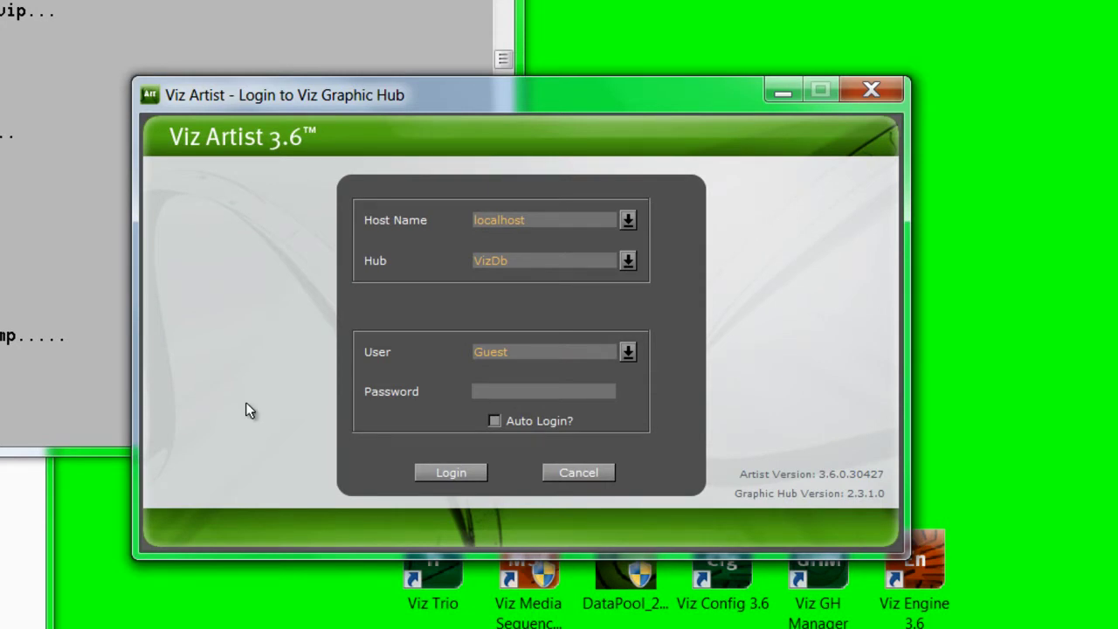
{"action": "left_click", "coordinate": [444, 476]}
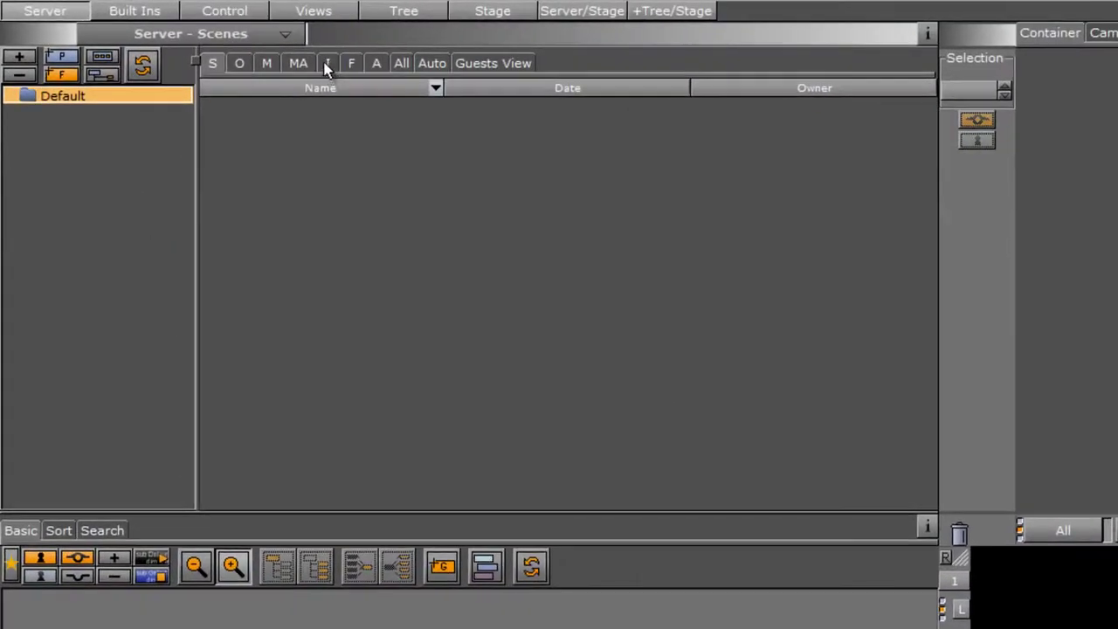
Step: Toggle the I, M and S filters to confirm an empty hub, then ask to quit
{"action": "left_click", "coordinate": [293, 56]}
{"action": "left_click", "coordinate": [239, 56]}
{"action": "left_click", "coordinate": [190, 55]}
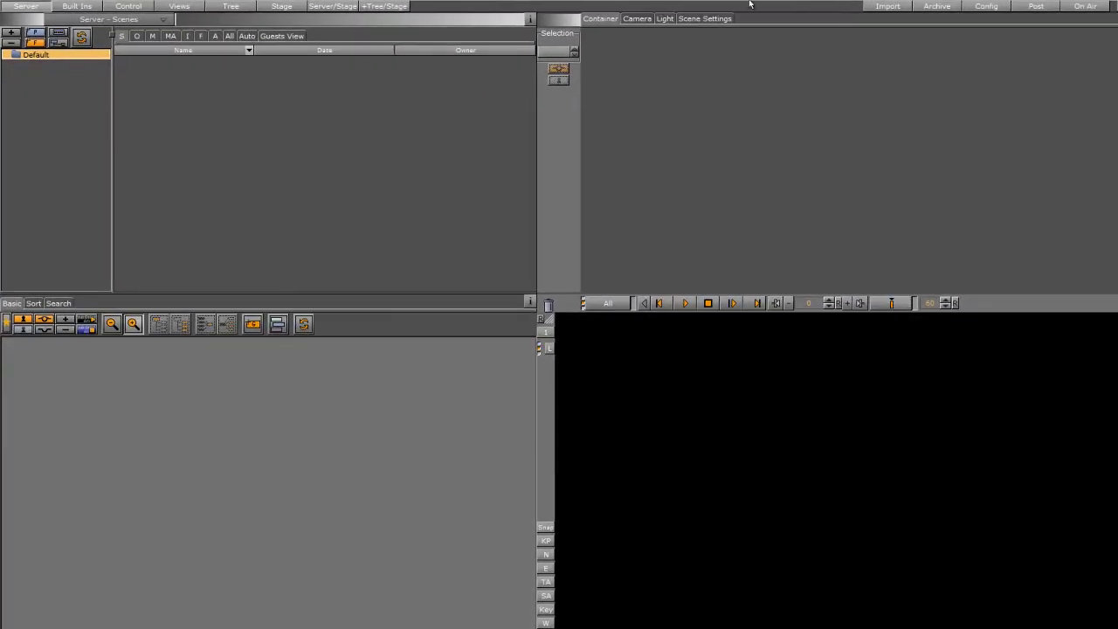
{"action": "key", "text": "alt+F4"}
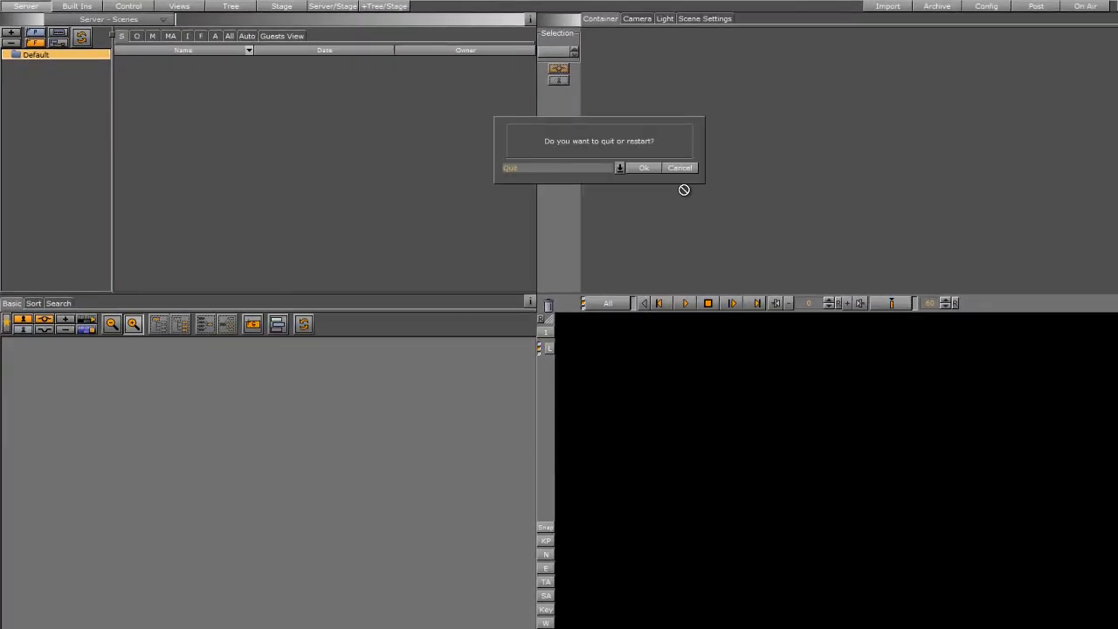
Step: Quit Viz Artist, shut down the running hub, and reopen its server settings
{"action": "left_click", "coordinate": [640, 169]}
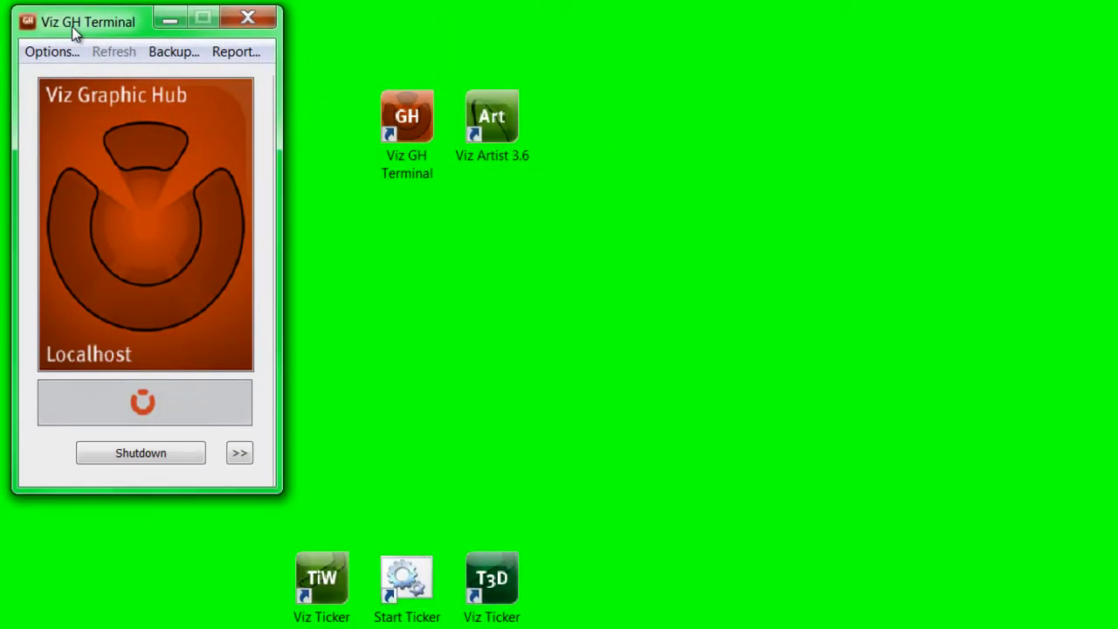
{"action": "left_click", "coordinate": [129, 459]}
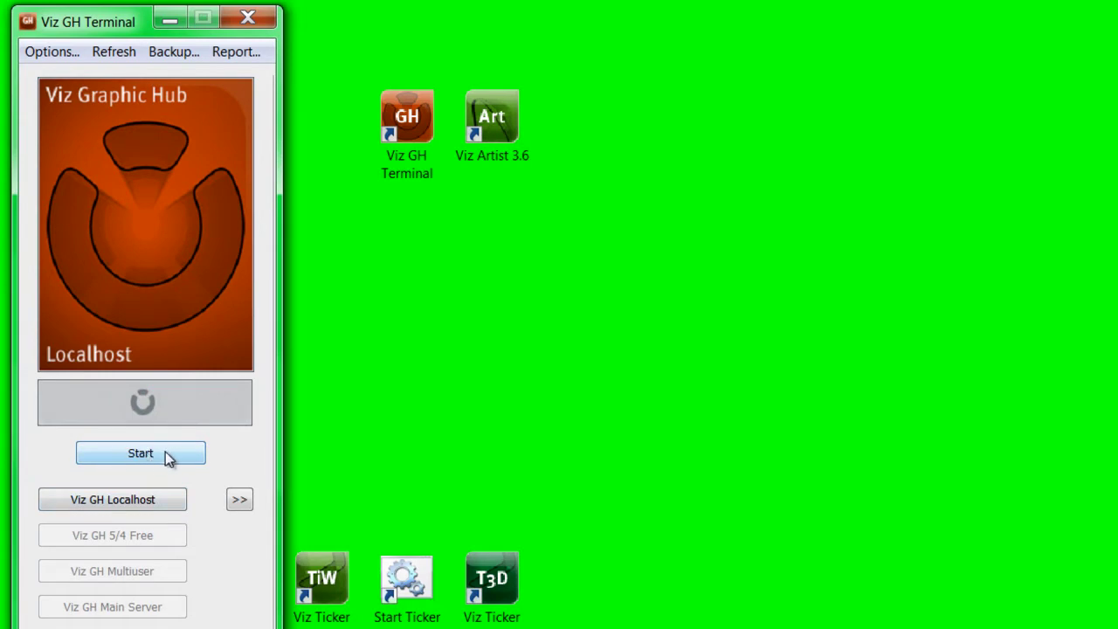
{"action": "left_click", "coordinate": [241, 502]}
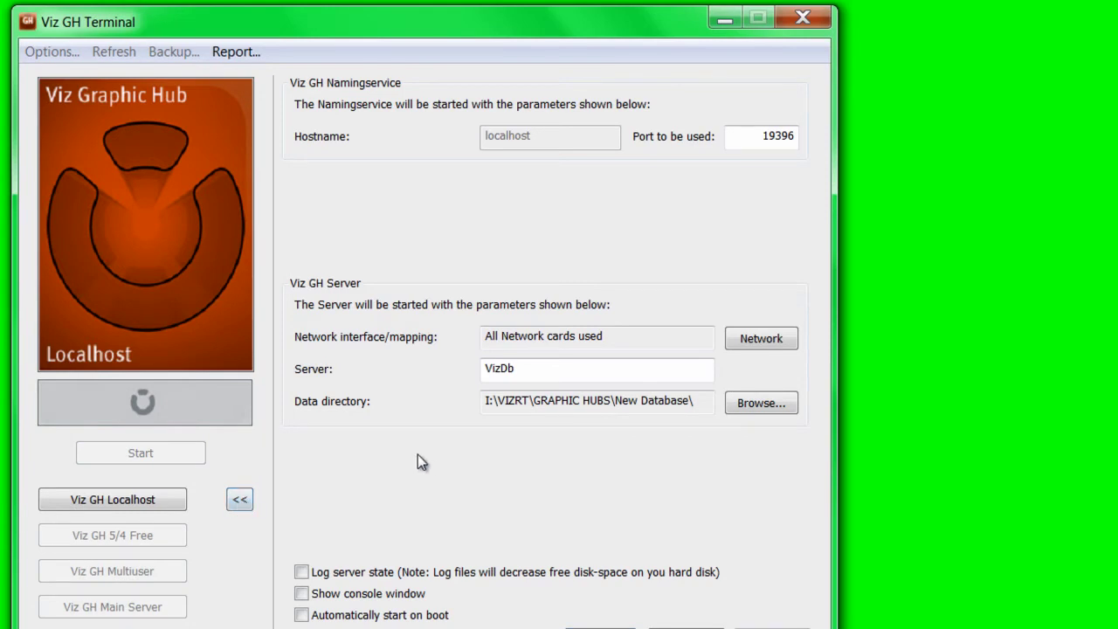
Step: Set the data directory back to I:\VIZRT\GRAPHIC HUBS\Demo Database, then apply and confirm
{"action": "left_click", "coordinate": [751, 403]}
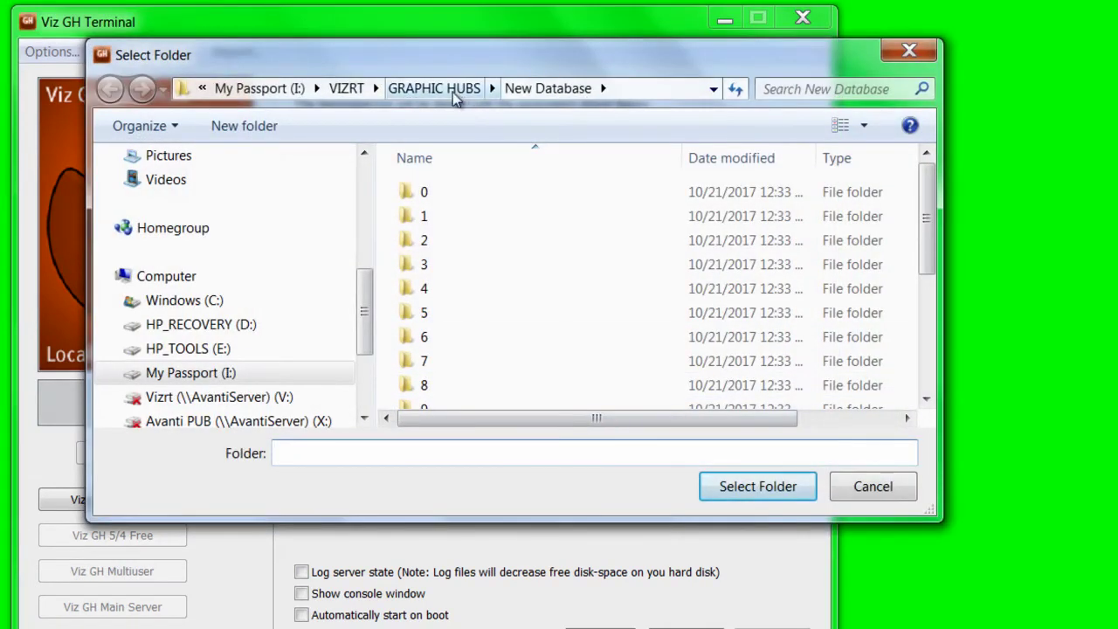
{"action": "left_click", "coordinate": [449, 88]}
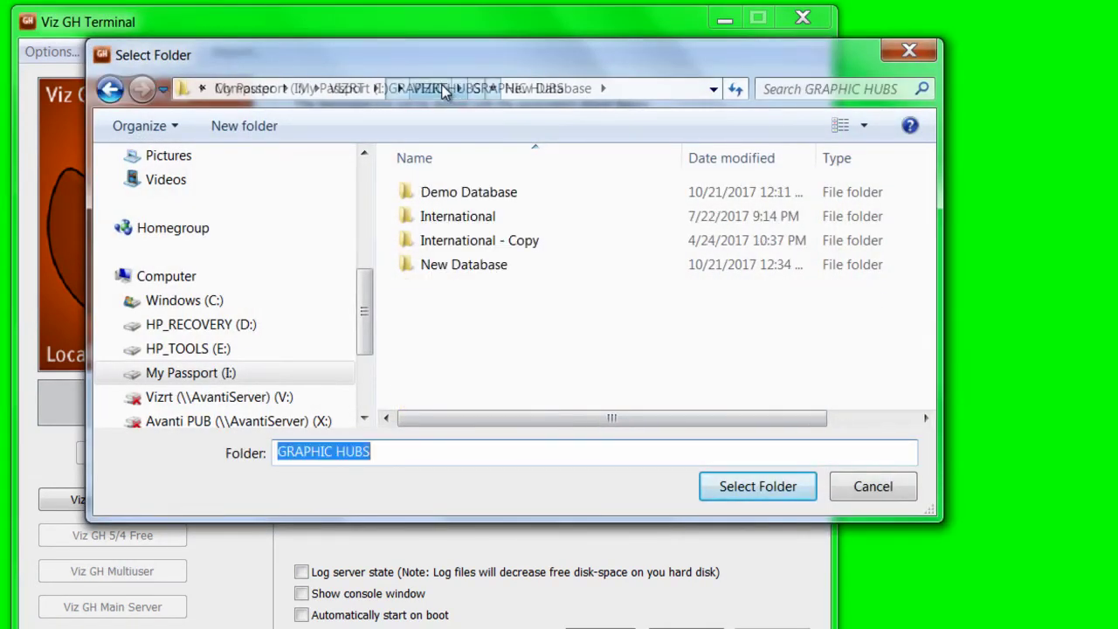
{"action": "left_click", "coordinate": [460, 195]}
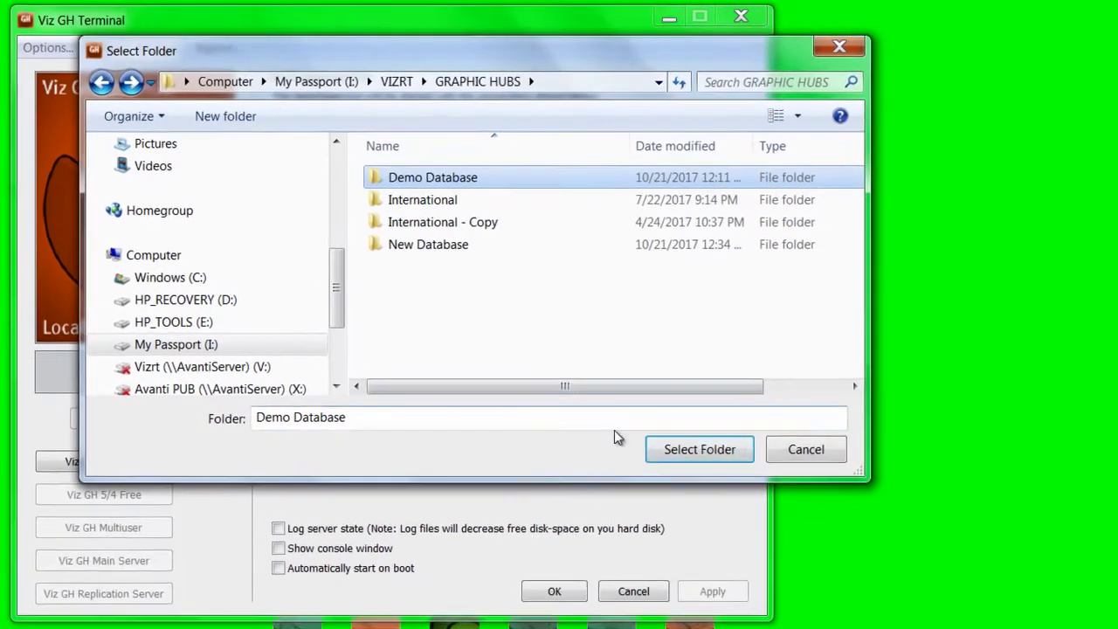
{"action": "left_click", "coordinate": [699, 449]}
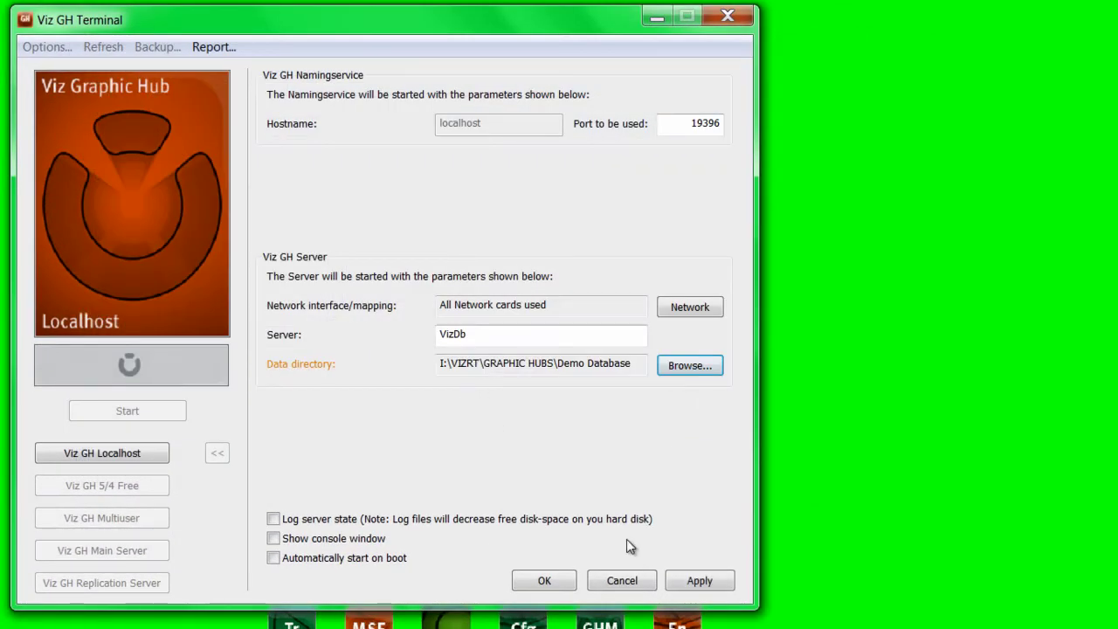
{"action": "left_click", "coordinate": [696, 582]}
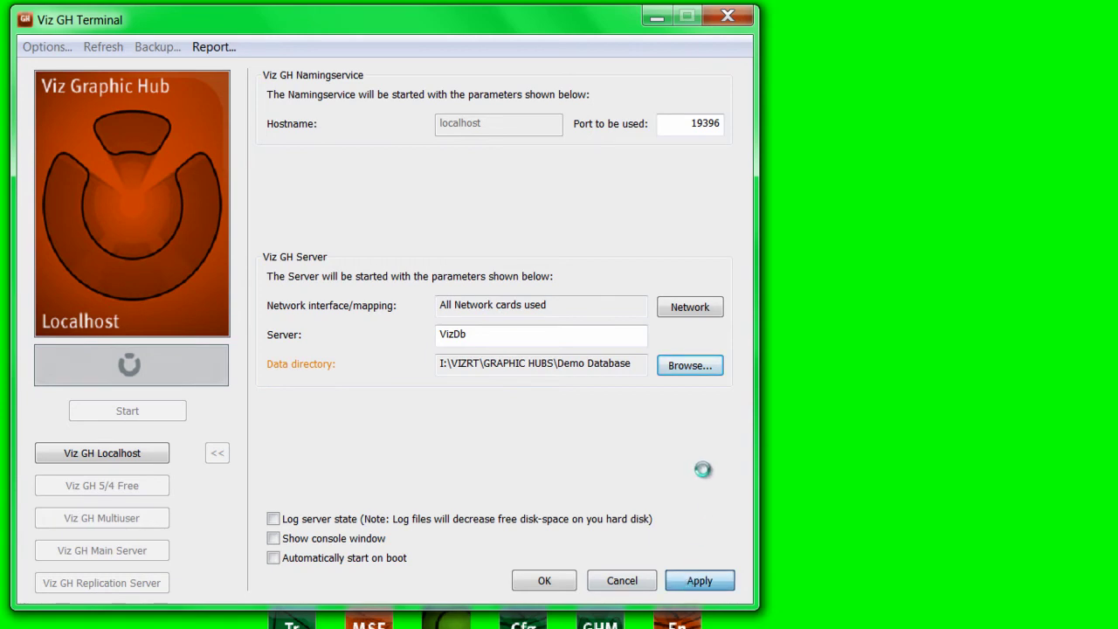
{"action": "left_click", "coordinate": [542, 580]}
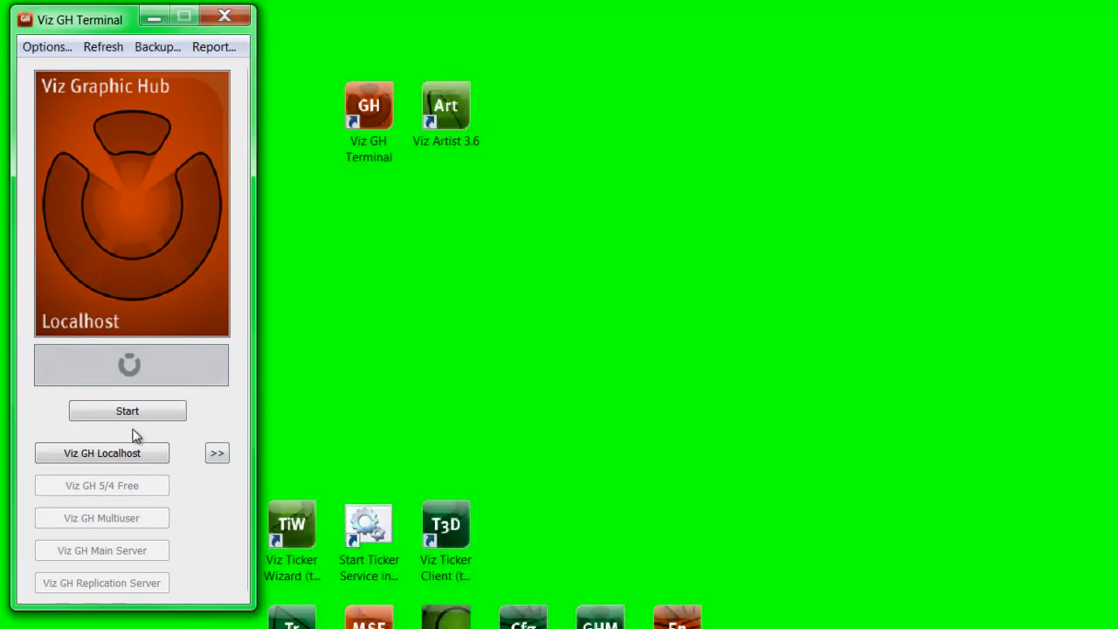
Step: Start the hub, launch Viz Artist 3.6, and inspect New Database's hub folders 0–F
{"action": "left_click", "coordinate": [123, 411]}
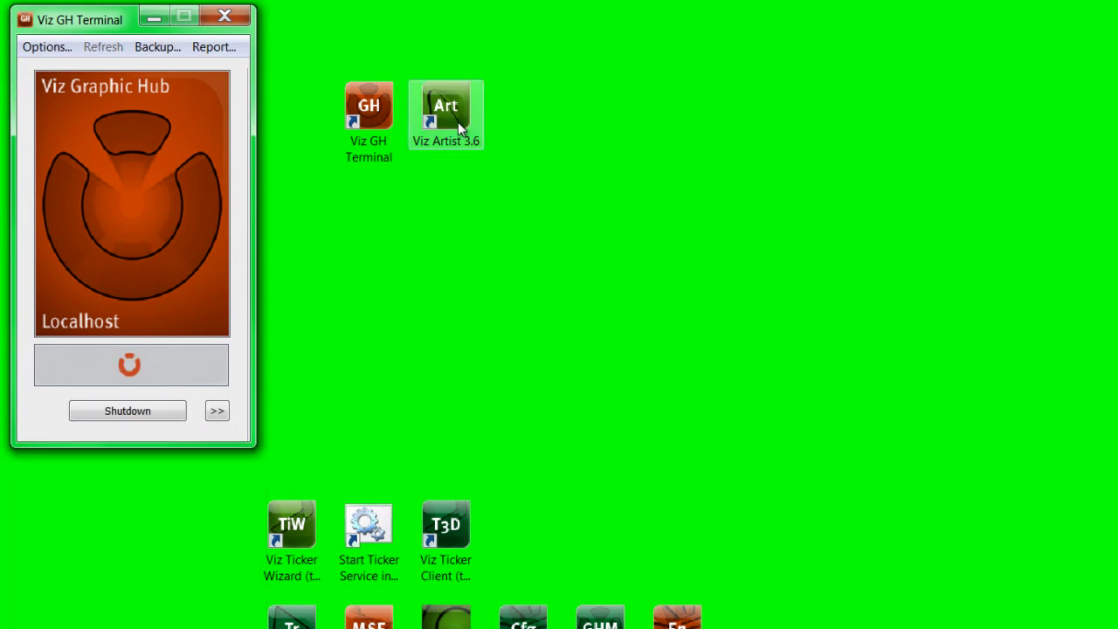
{"action": "double_click", "coordinate": [449, 148]}
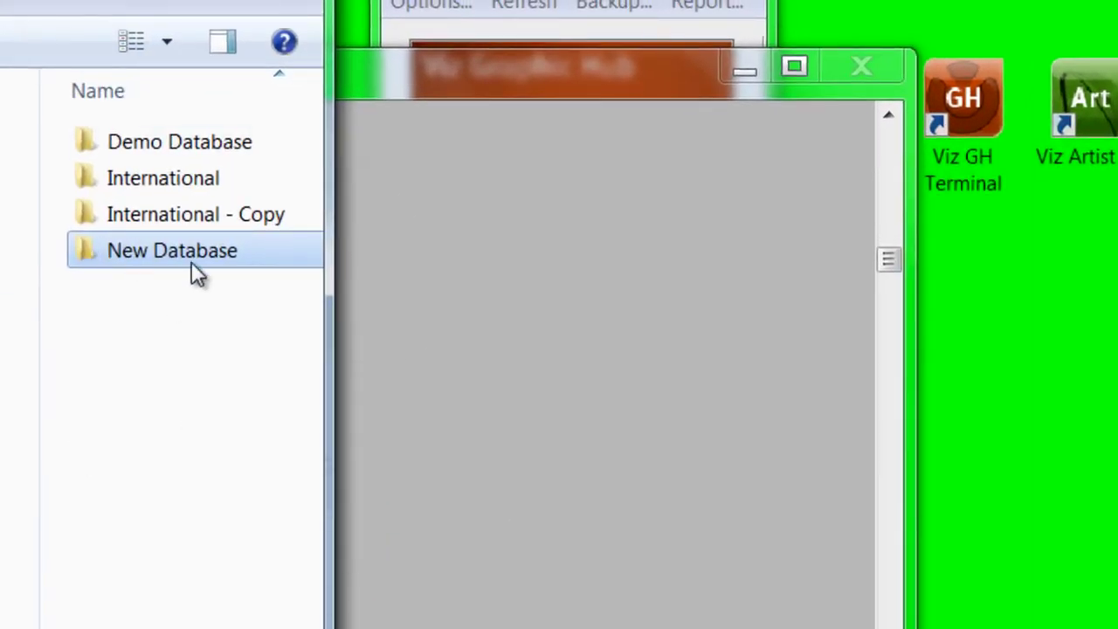
{"action": "double_click", "coordinate": [160, 253]}
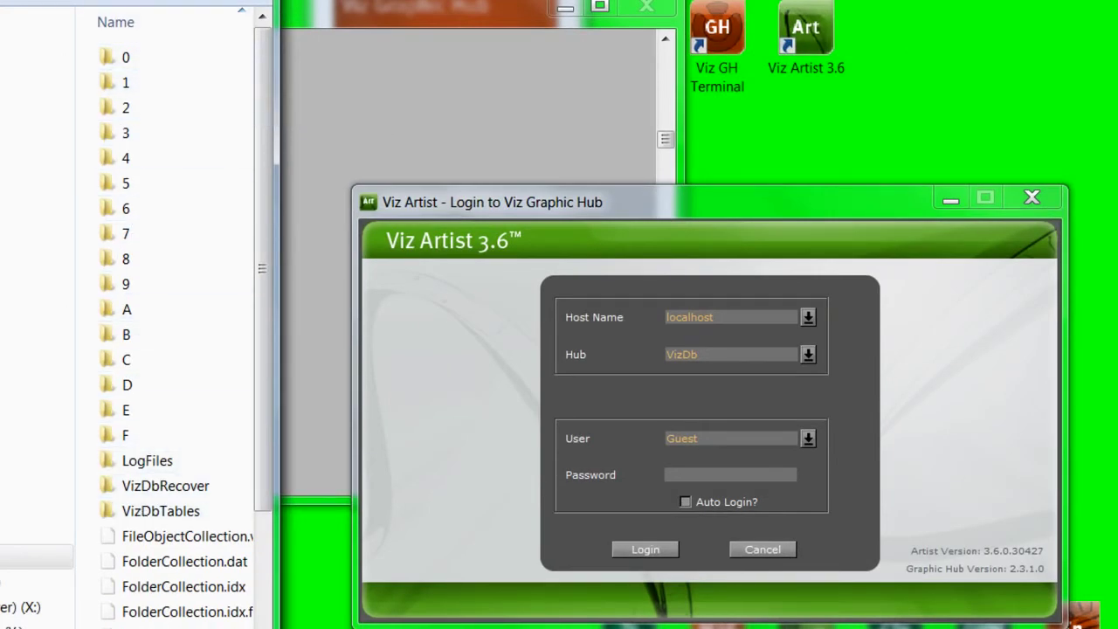
{"action": "scroll", "coordinate": [244, 443], "scroll_direction": "down", "scroll_amount": 4}
{"action": "scroll", "coordinate": [262, 262], "scroll_direction": "up", "scroll_amount": 4}
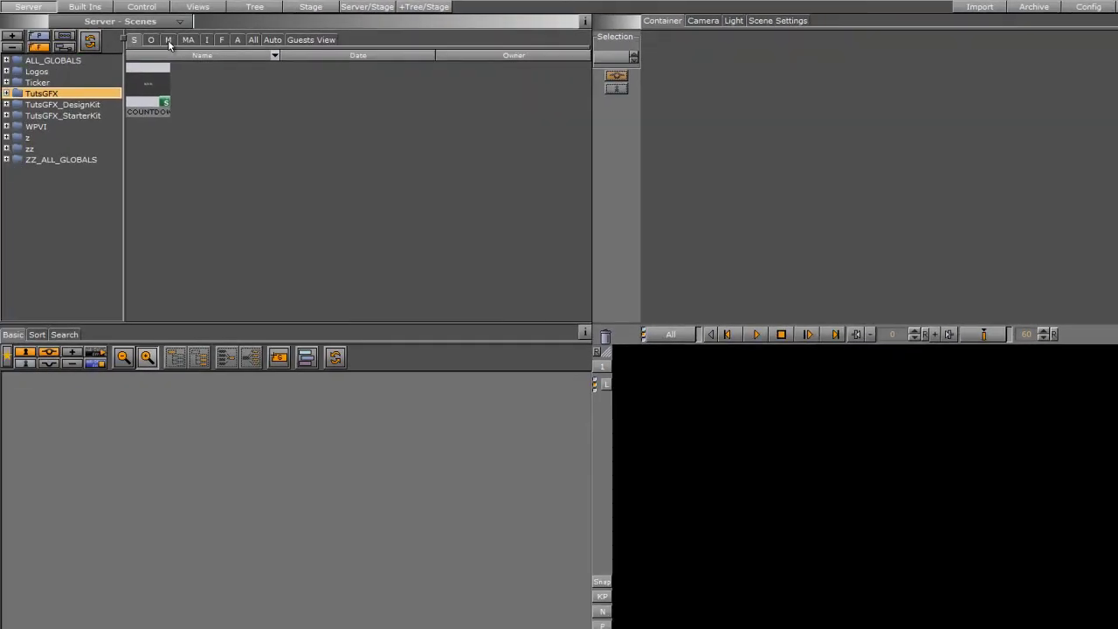
Step: Show the TutsGFX folder's materials, then shift the Viz GH Terminal window up-right
{"action": "left_click", "coordinate": [168, 41]}
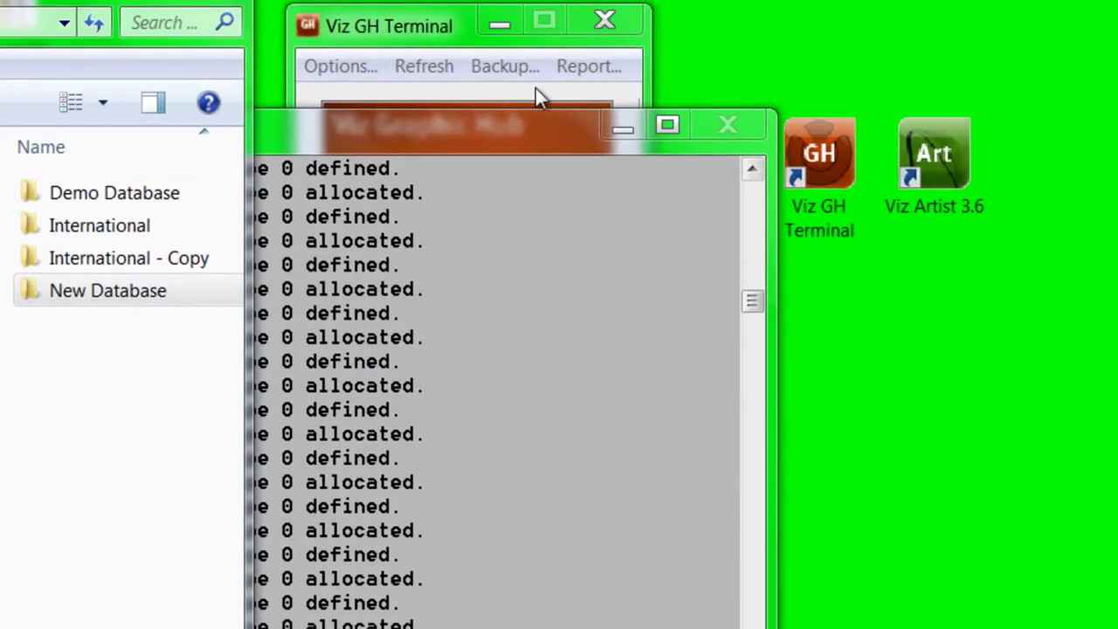
{"action": "left_click", "coordinate": [446, 26]}
{"action": "left_click_drag", "start_coordinate": [446, 26], "coordinate": [469, 10]}
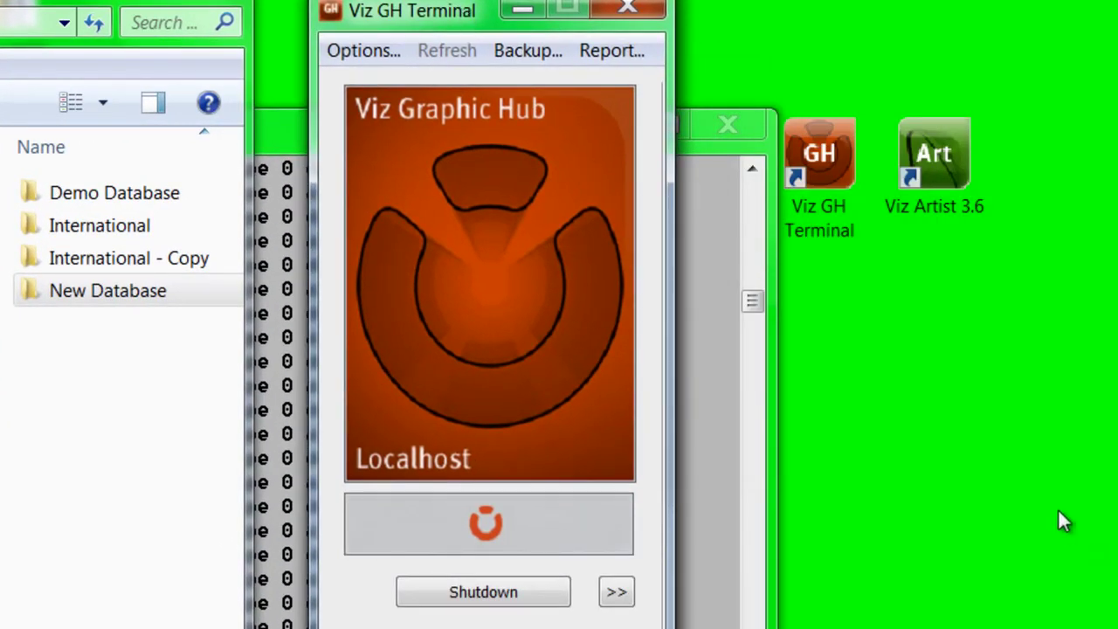